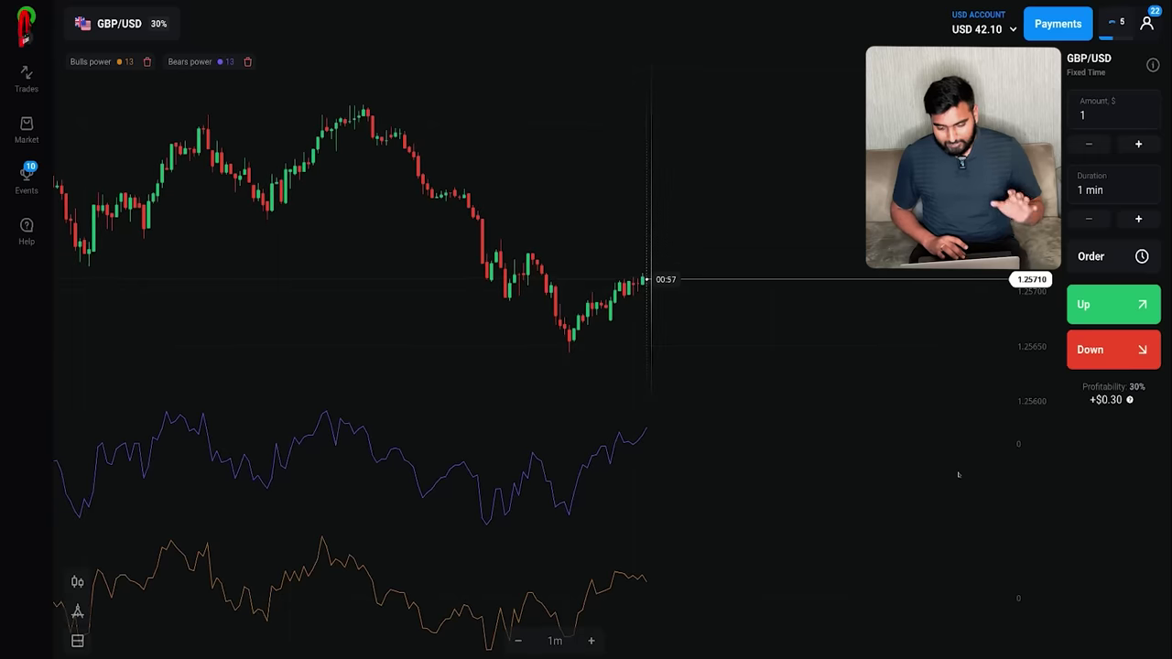
# Step: Delete the Bears power and Bulls power indicators, then load the EUR/CAD pair from the asset list
pyautogui.click(247, 62)
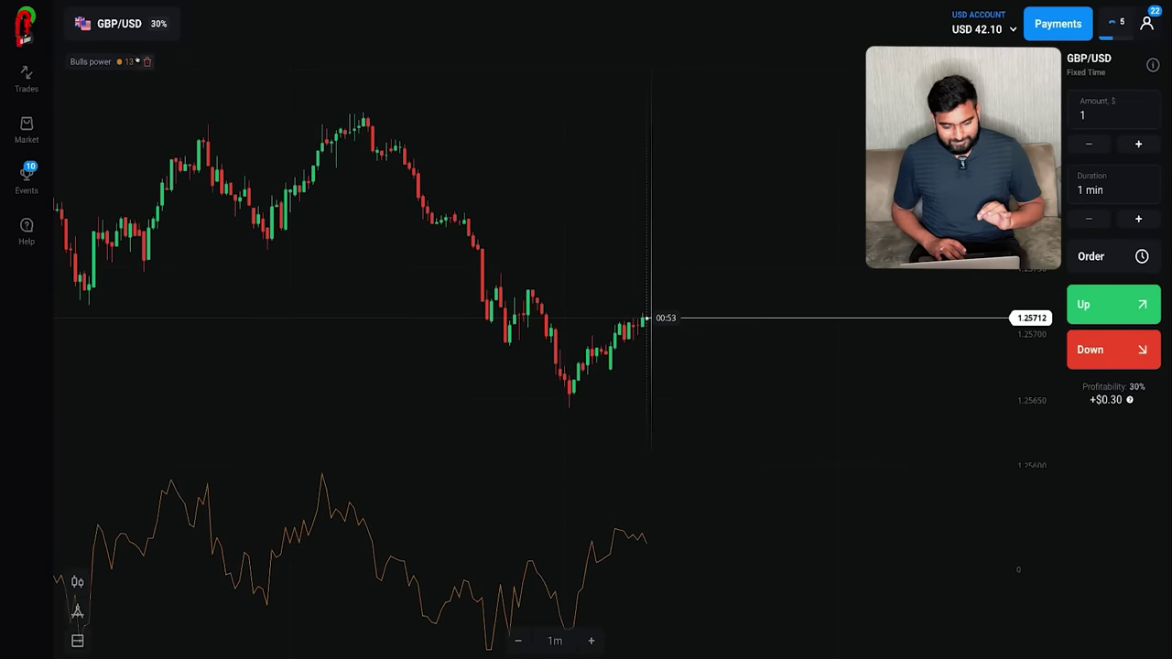
pyautogui.click(147, 61)
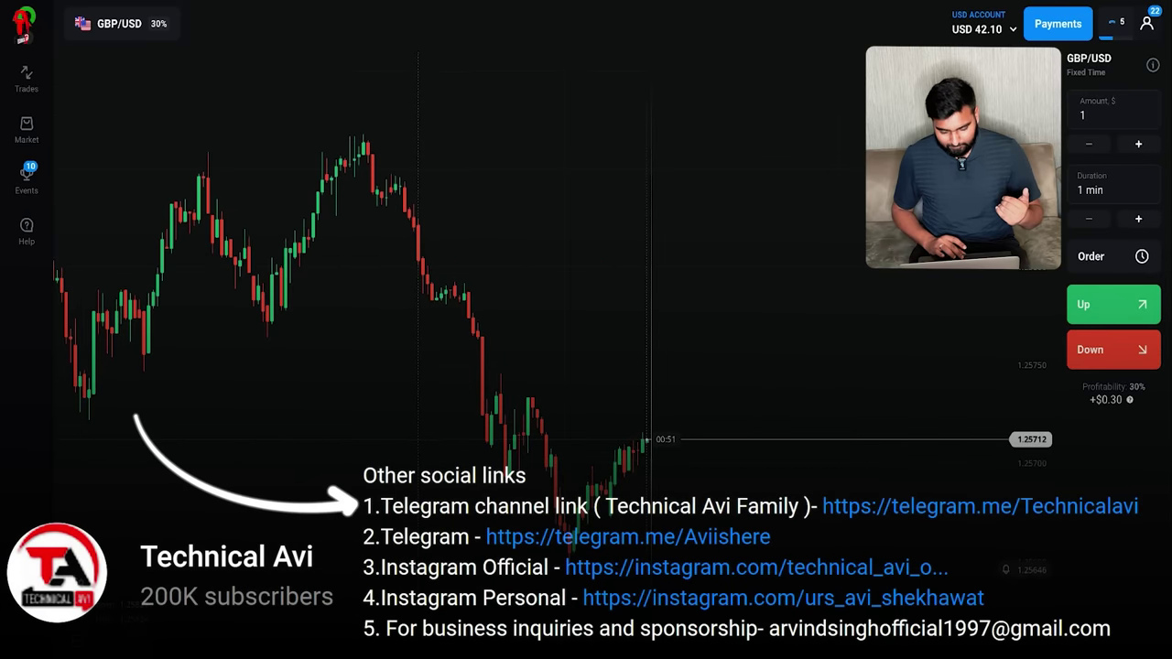
pyautogui.click(137, 23)
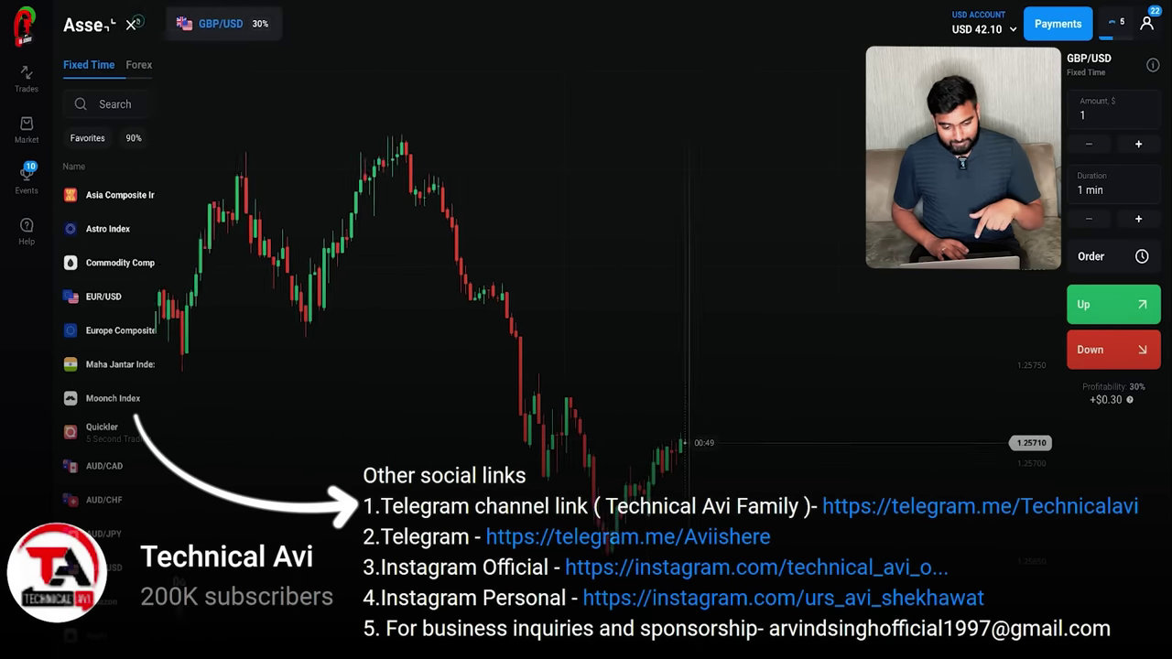
pyautogui.scroll(-10, 203, 366)
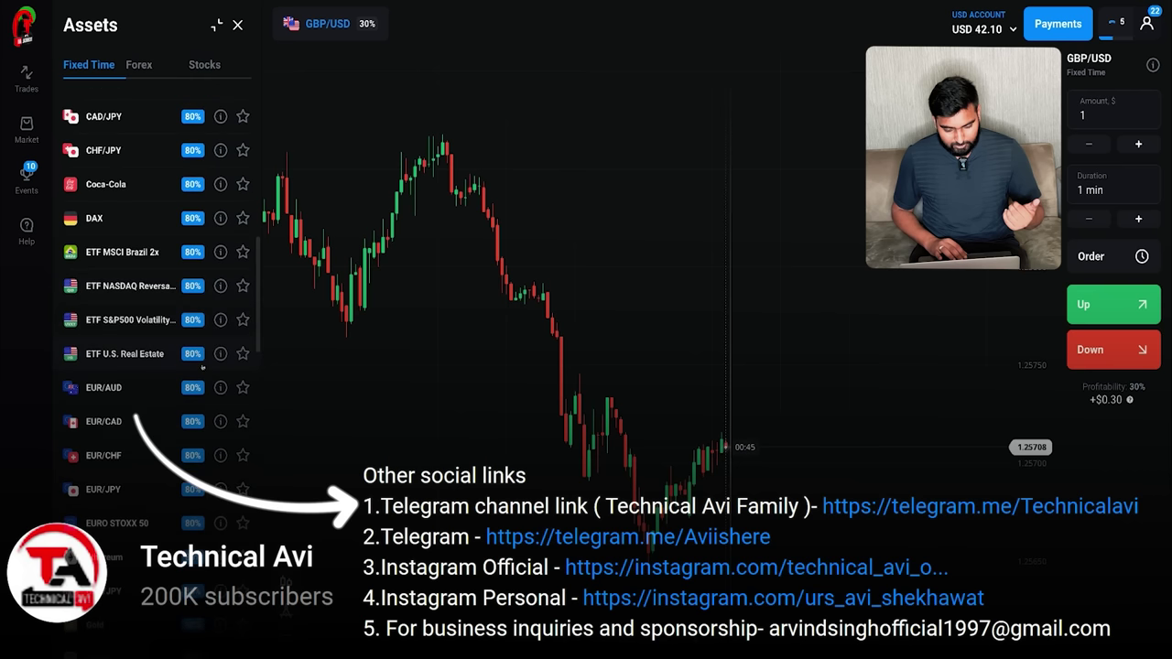
pyautogui.click(131, 420)
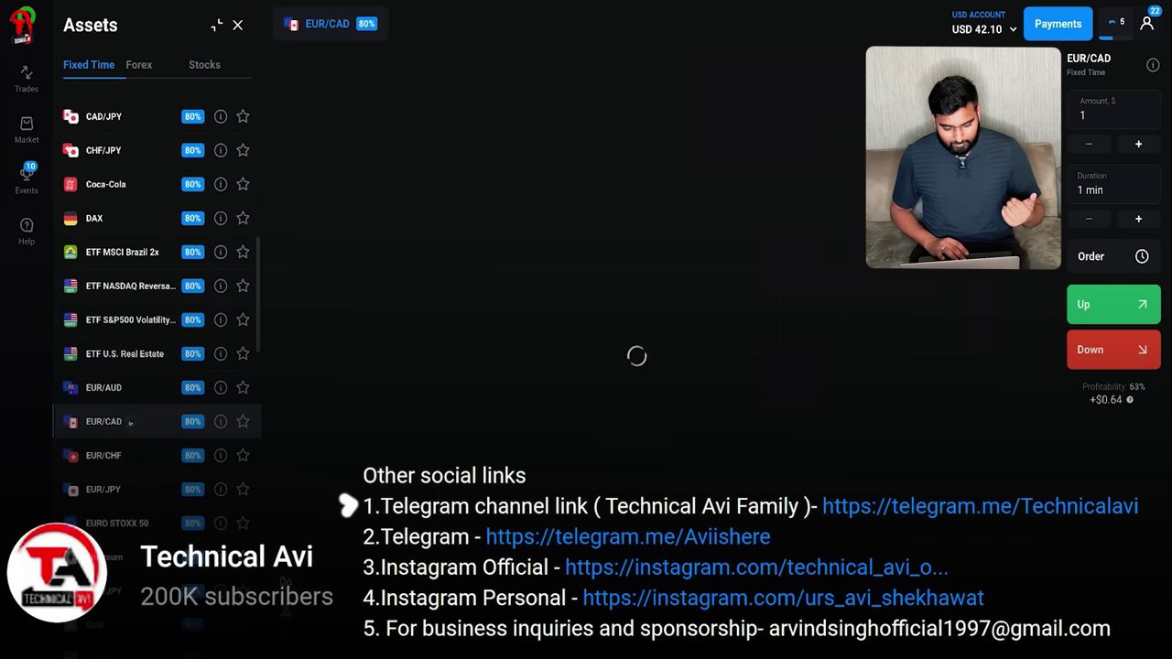
pyautogui.click(514, 166)
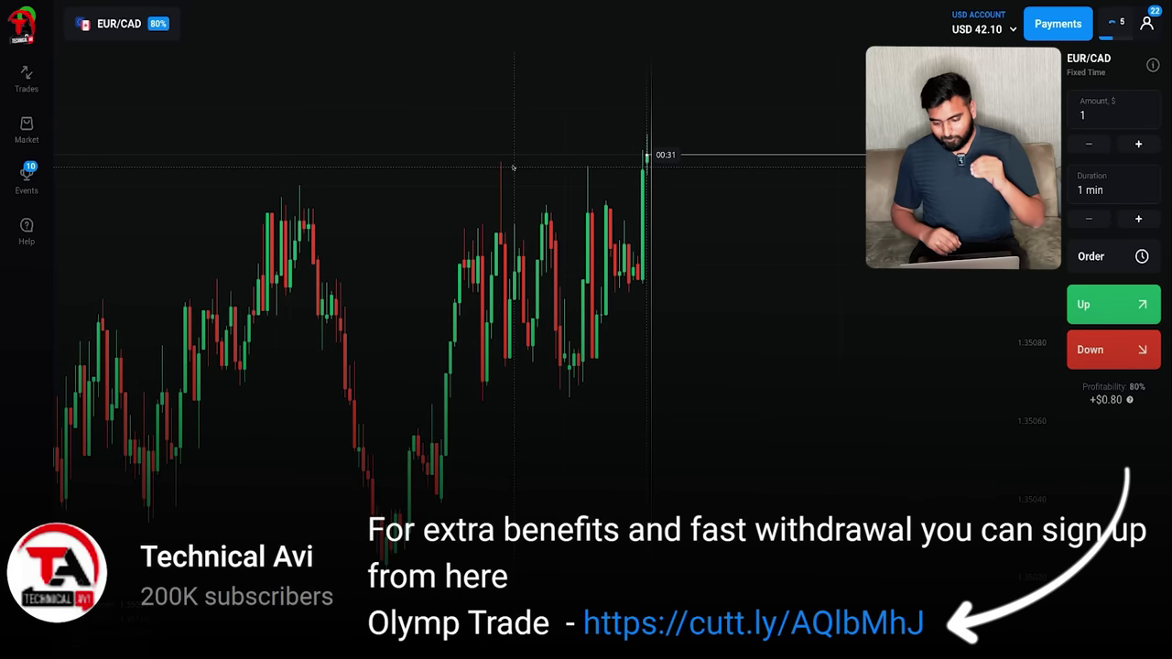
# Step: Zoom the chart in and raise the EUR/CAD trade amount to $3 for +$2.40 profit
pyautogui.click(591, 640)
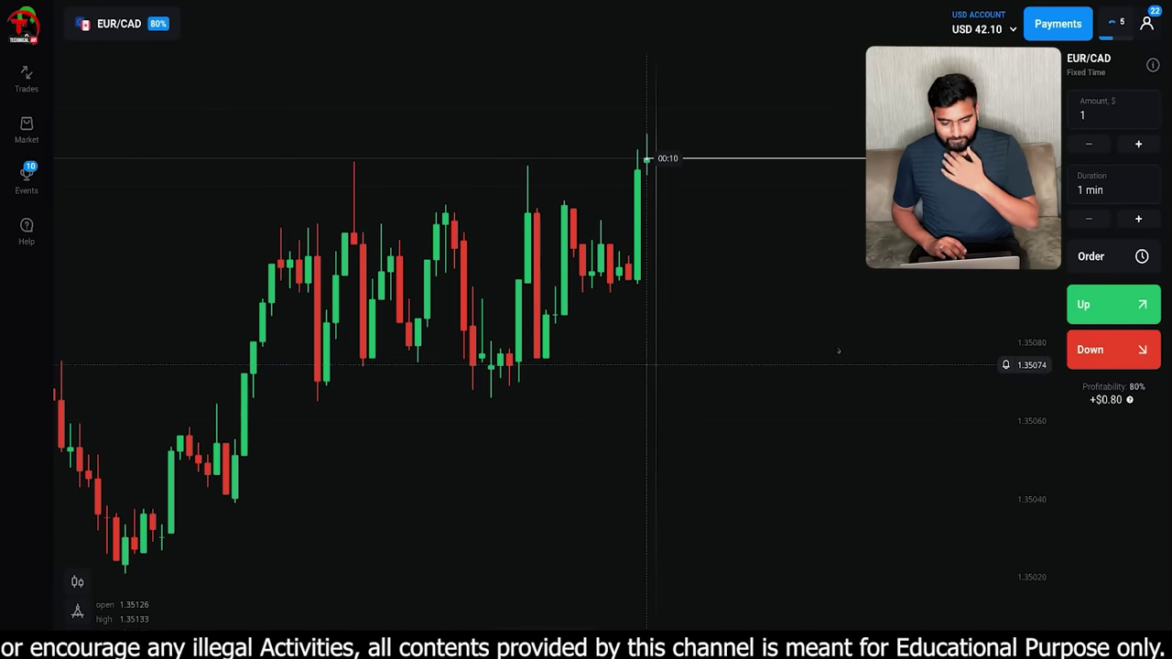
pyautogui.click(1139, 143)
pyautogui.click(1139, 144)
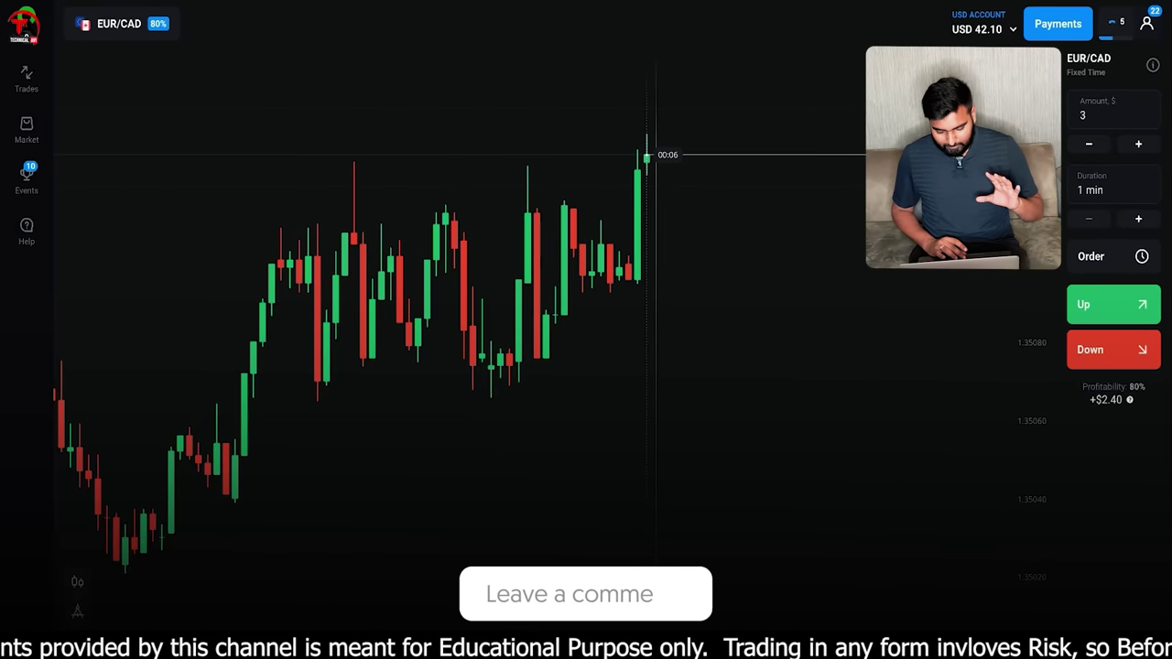
pyautogui.scroll(-5, 367, 312)
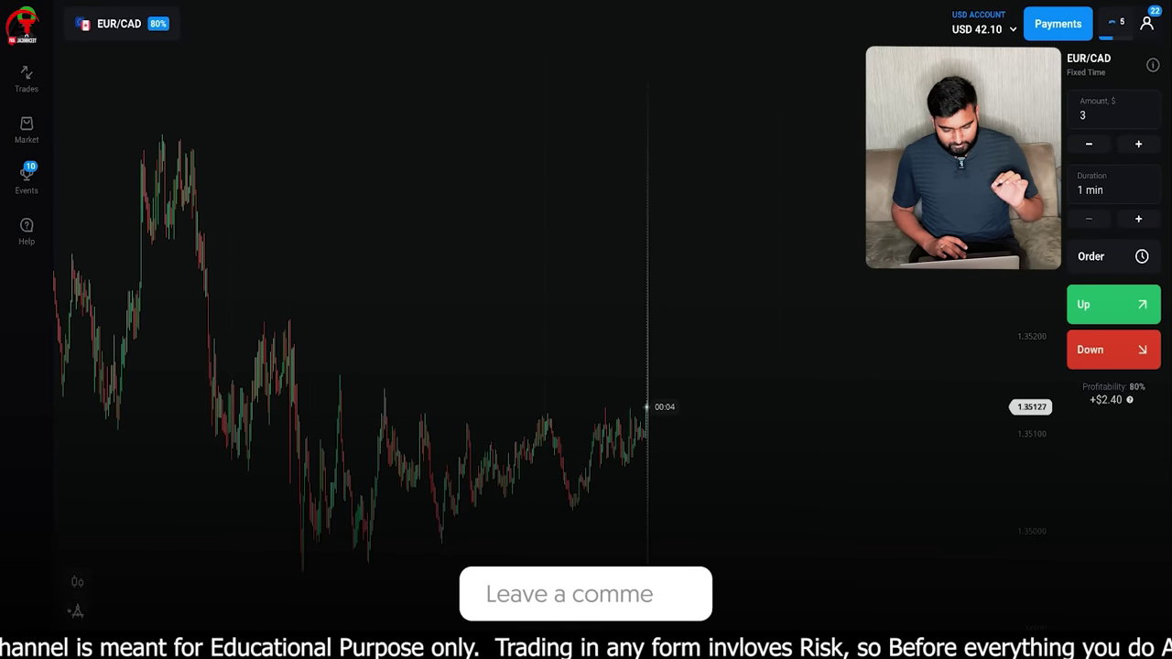
# Step: Add CCI (period 20) and Parabolic SAR (0.02) to the EUR/CAD chart
pyautogui.click(77, 611)
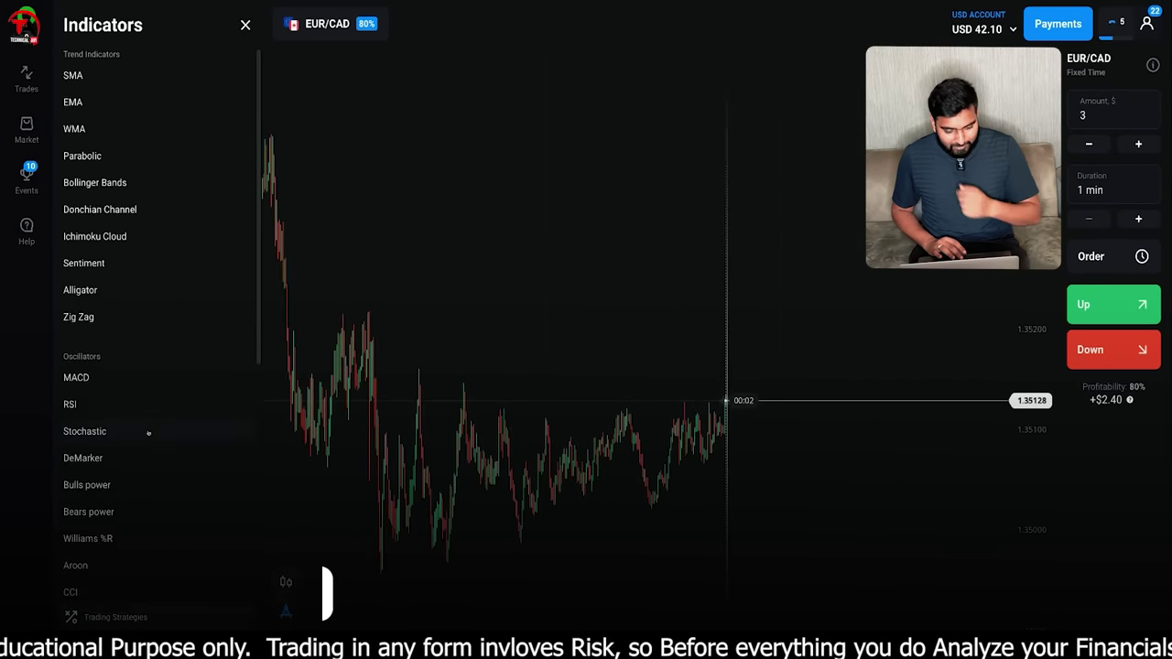
pyautogui.scroll(-1, 148, 433)
pyautogui.scroll(-1, 135, 444)
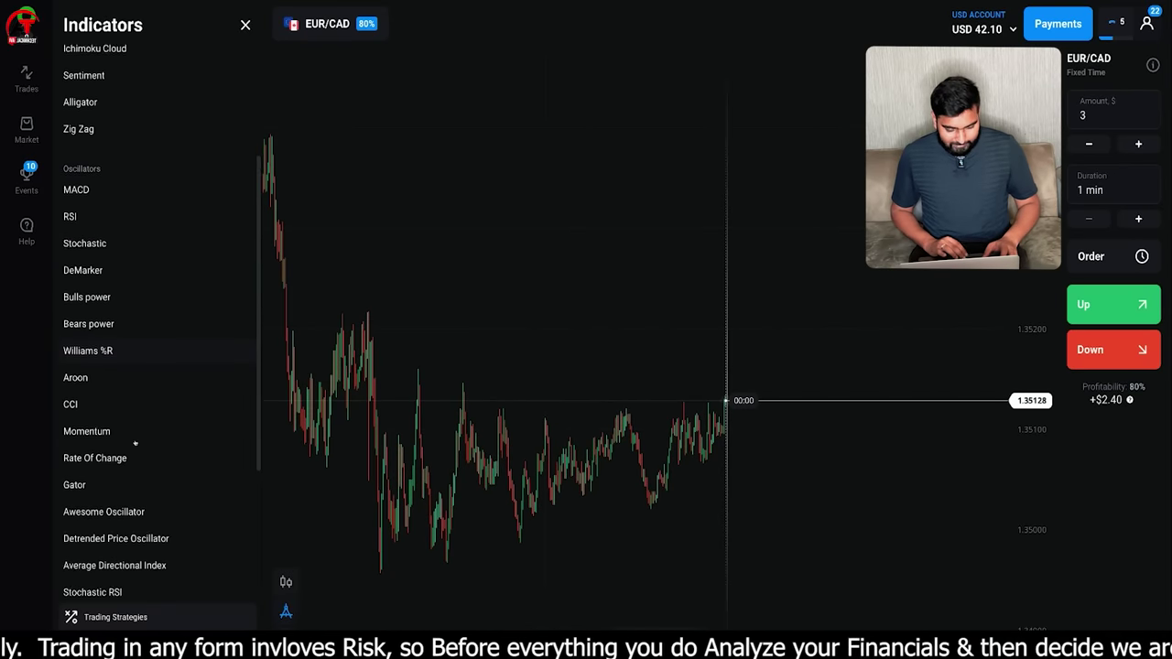
pyautogui.click(85, 386)
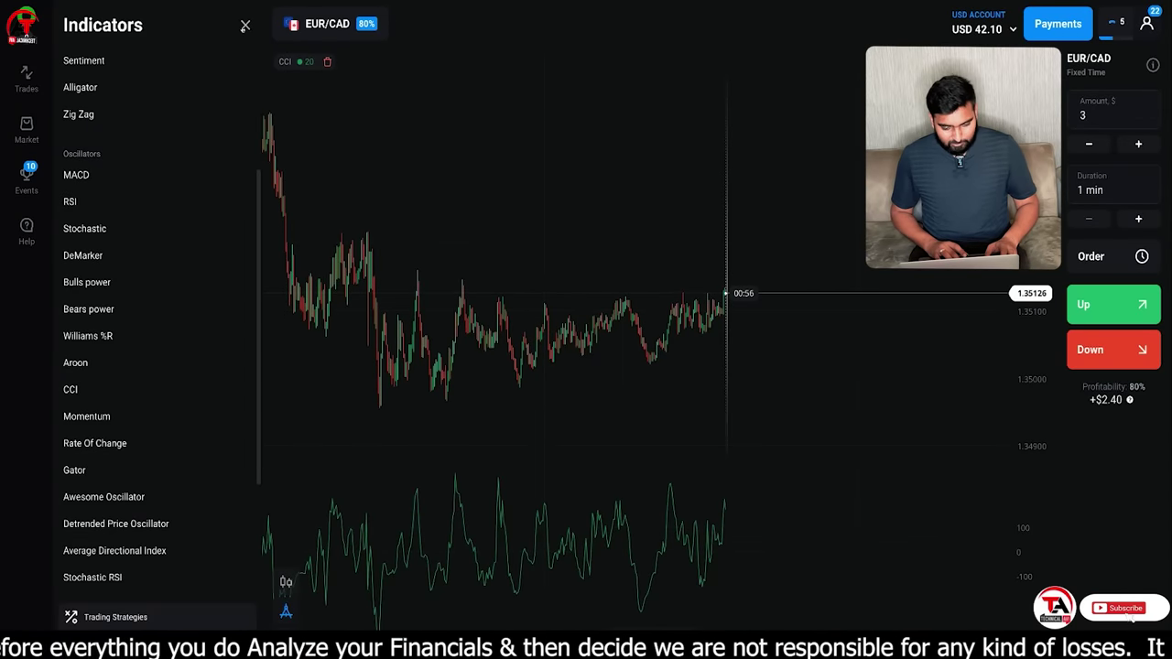
pyautogui.scroll(2, 186, 214)
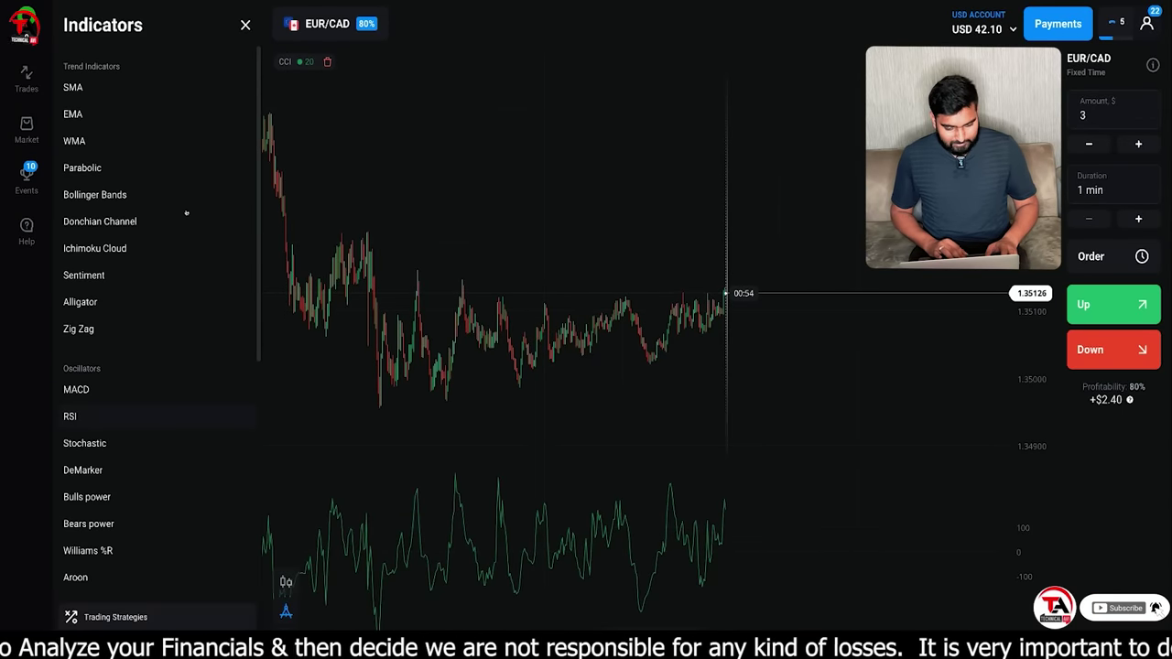
pyautogui.click(101, 169)
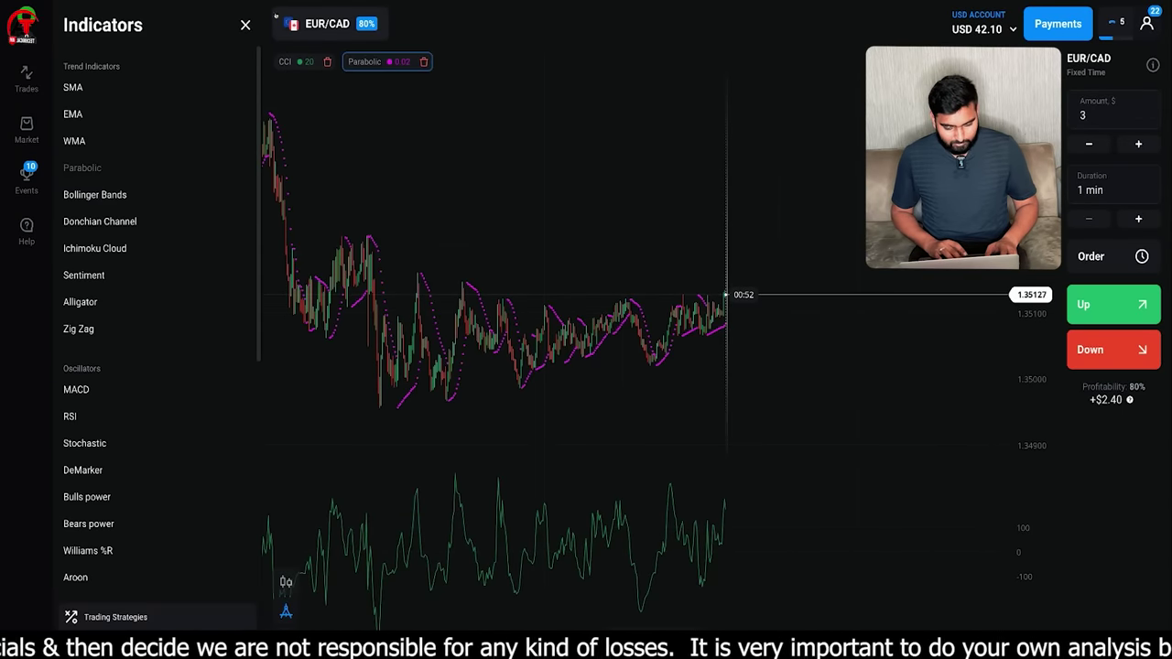
pyautogui.click(246, 24)
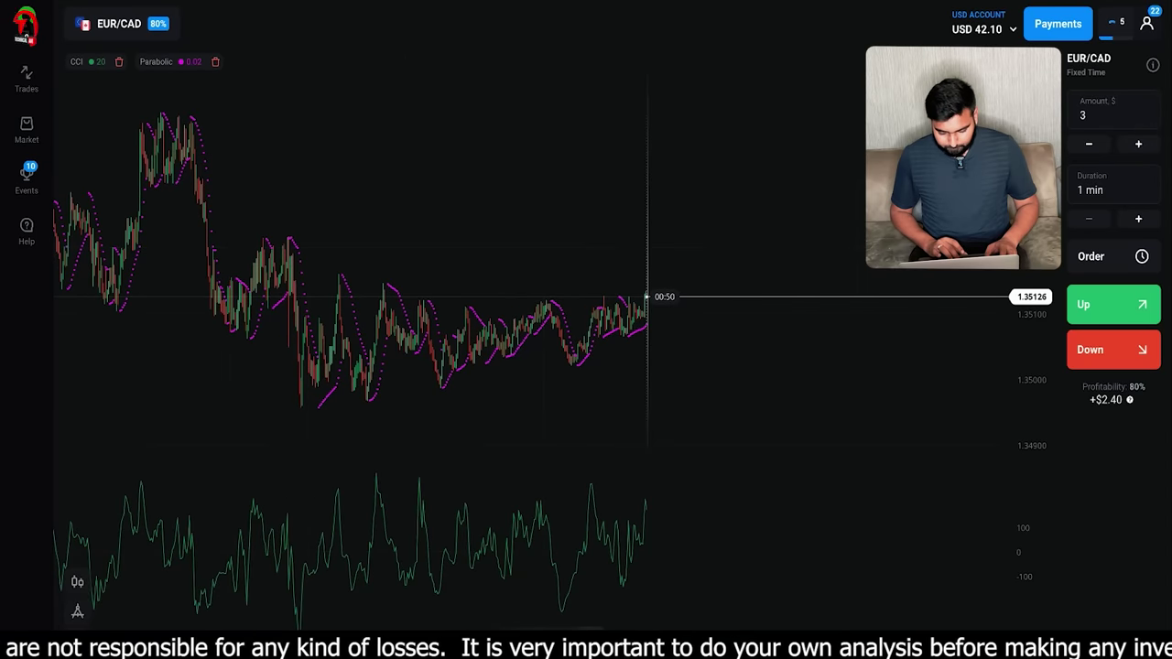
pyautogui.scroll(3, 348, 256)
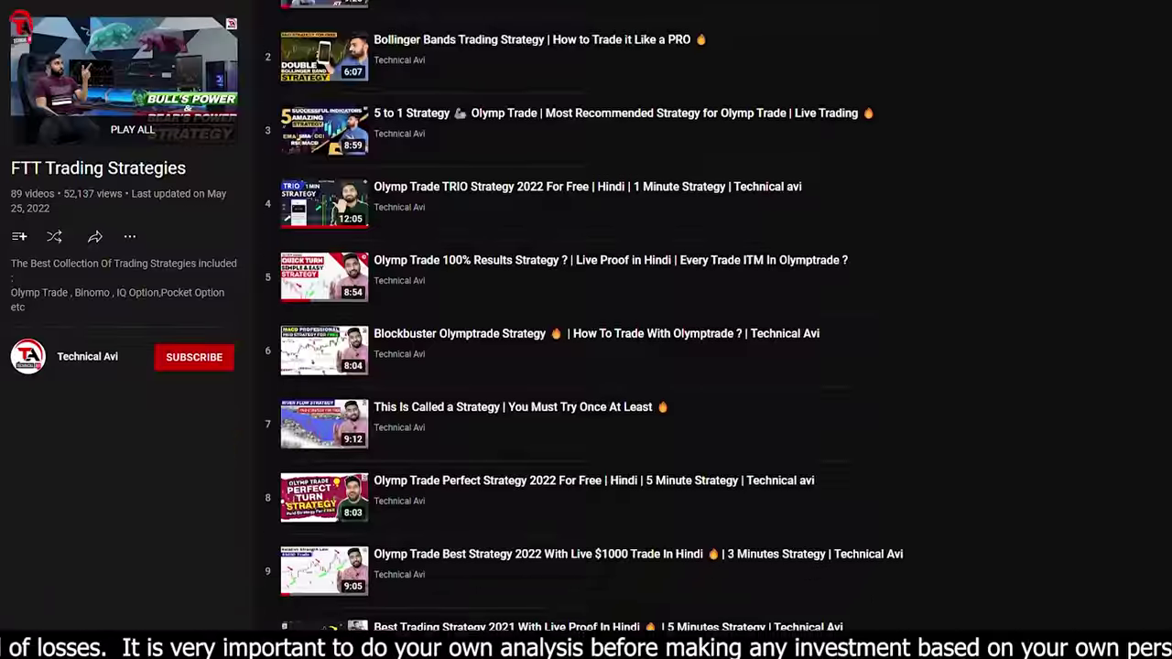
pyautogui.scroll(-5, 586, 311)
pyautogui.scroll(-15, 586, 311)
pyautogui.scroll(-15, 586, 311)
pyautogui.scroll(-15, 585, 311)
pyautogui.scroll(-8, 586, 311)
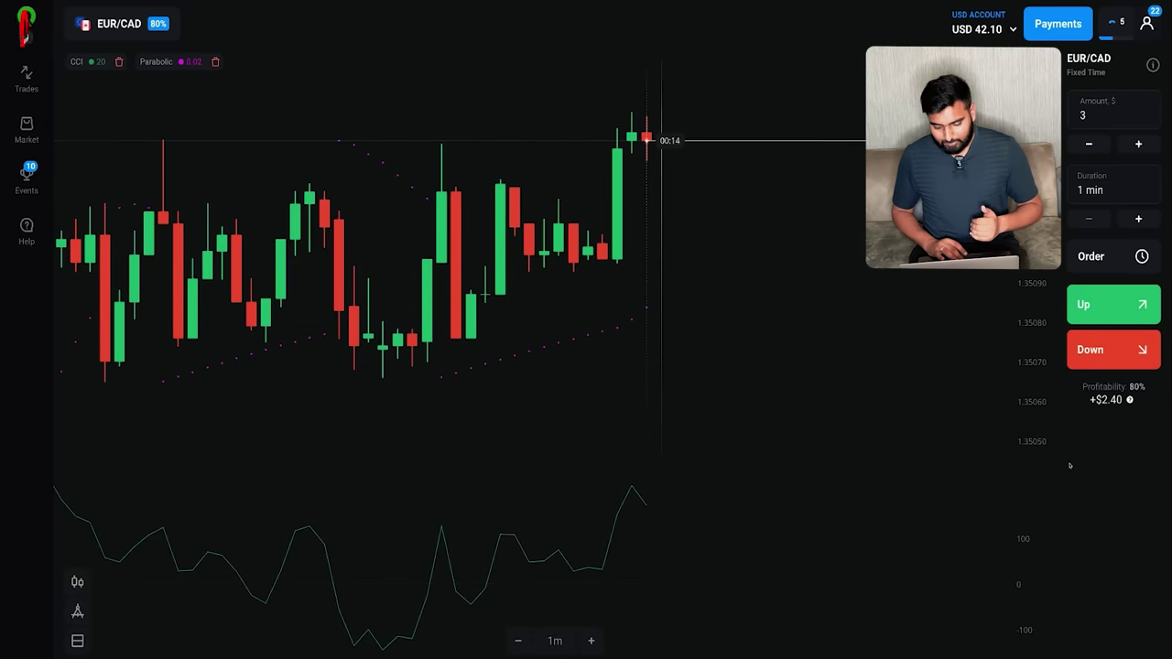
# Step: Place a $3 Down trade on EUR/CAD, zoom in, and bring up the active trades list
pyautogui.click(1108, 350)
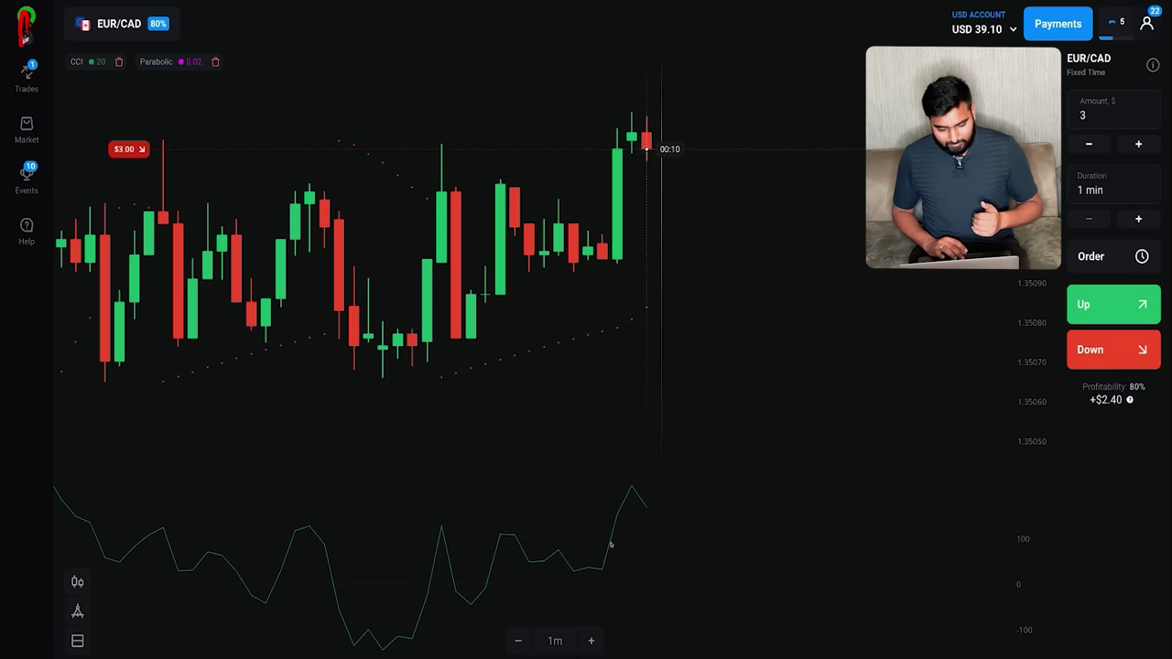
pyautogui.click(591, 641)
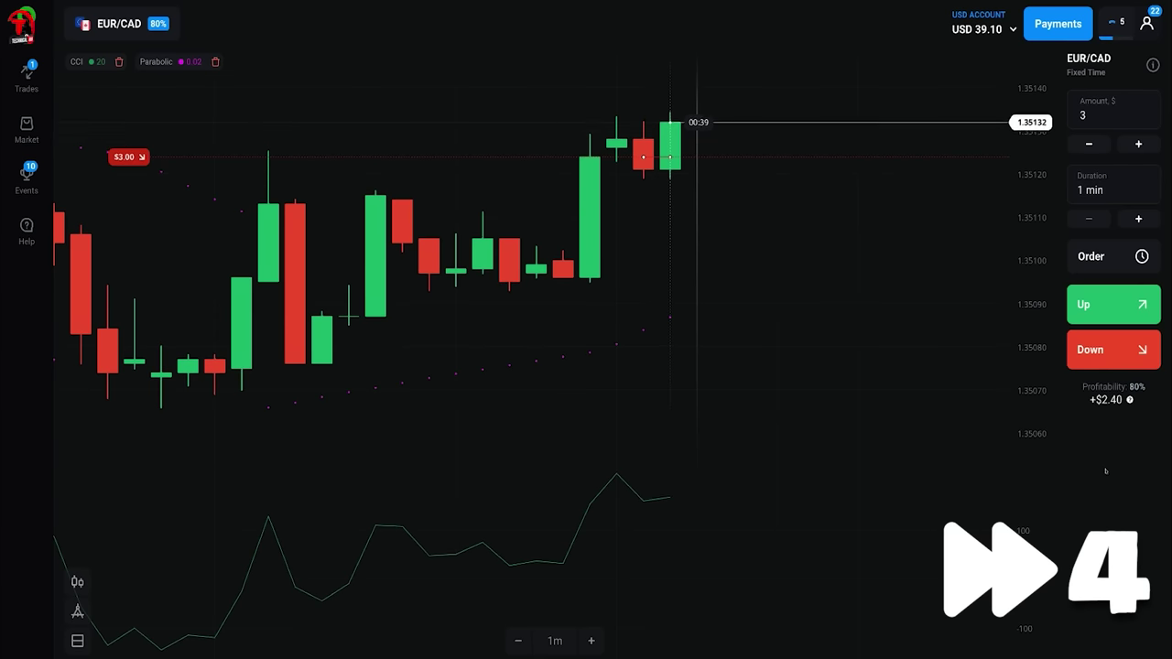
pyautogui.click(27, 80)
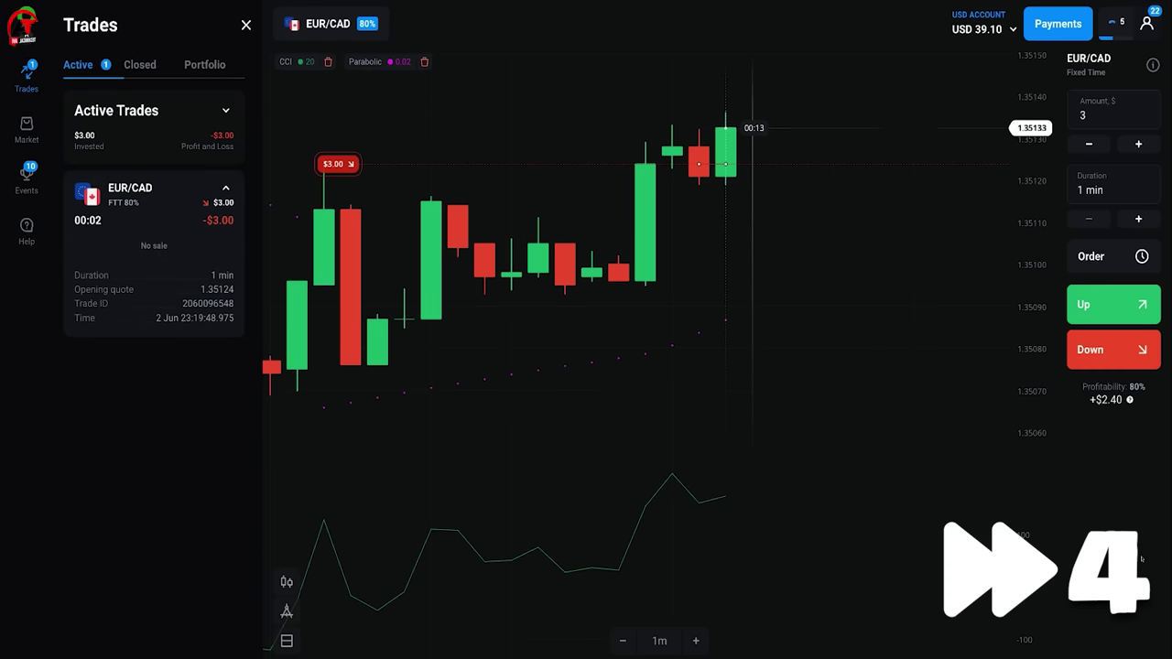
# Step: Close the trades list and lower the amount from $3 to $2, for +$1.60 profit
pyautogui.click(246, 28)
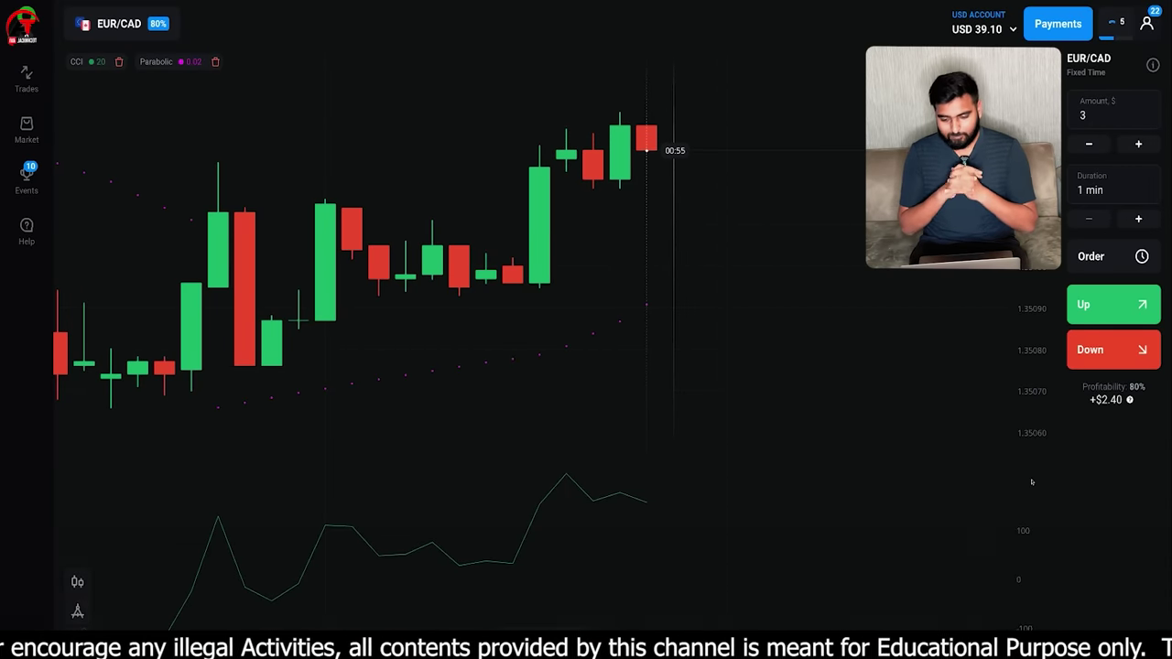
pyautogui.click(1089, 144)
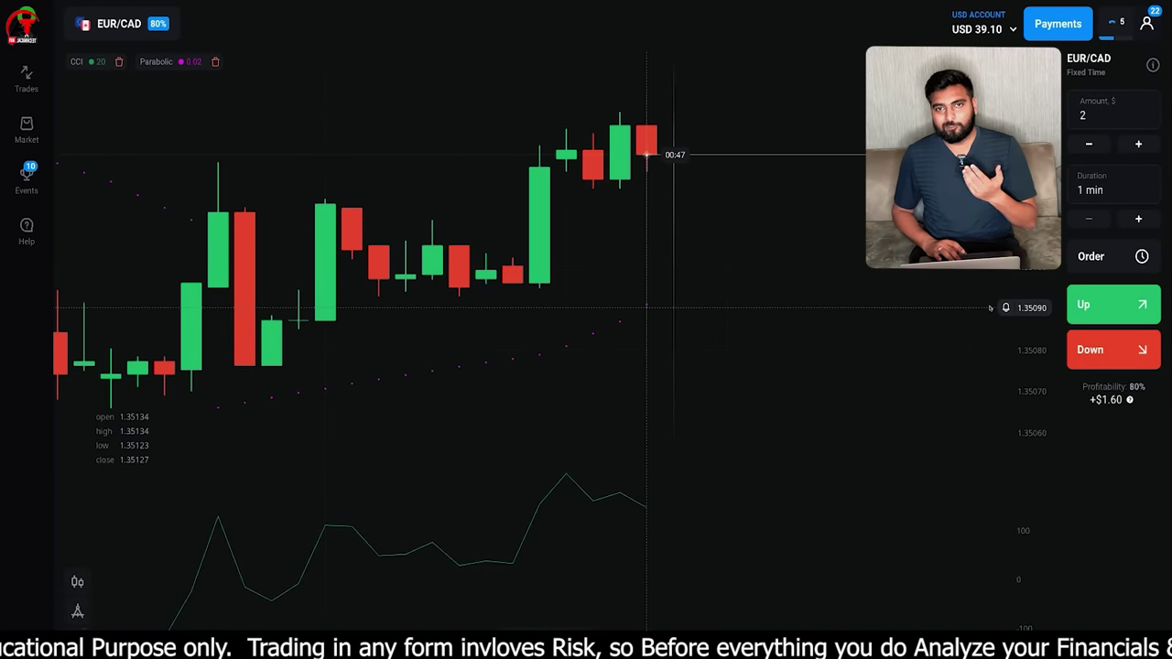
# Step: Open a $2 Up trade on EUR/CAD and close the trades list once it settles at +$1.60
pyautogui.click(1103, 310)
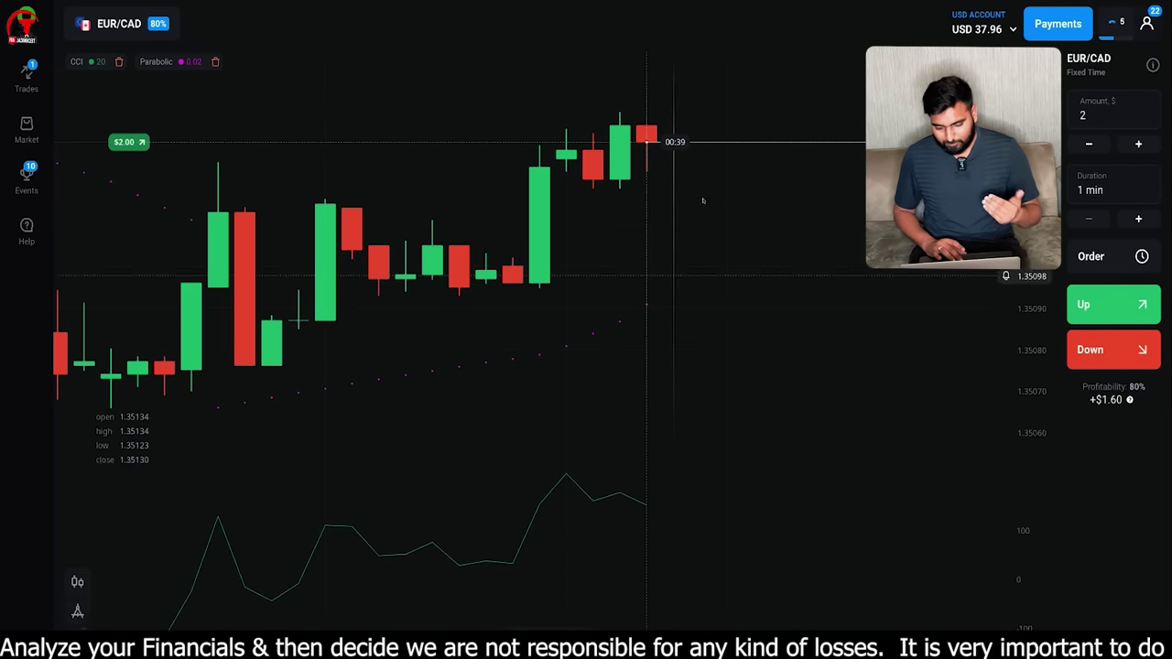
pyautogui.scroll(4, 689, 594)
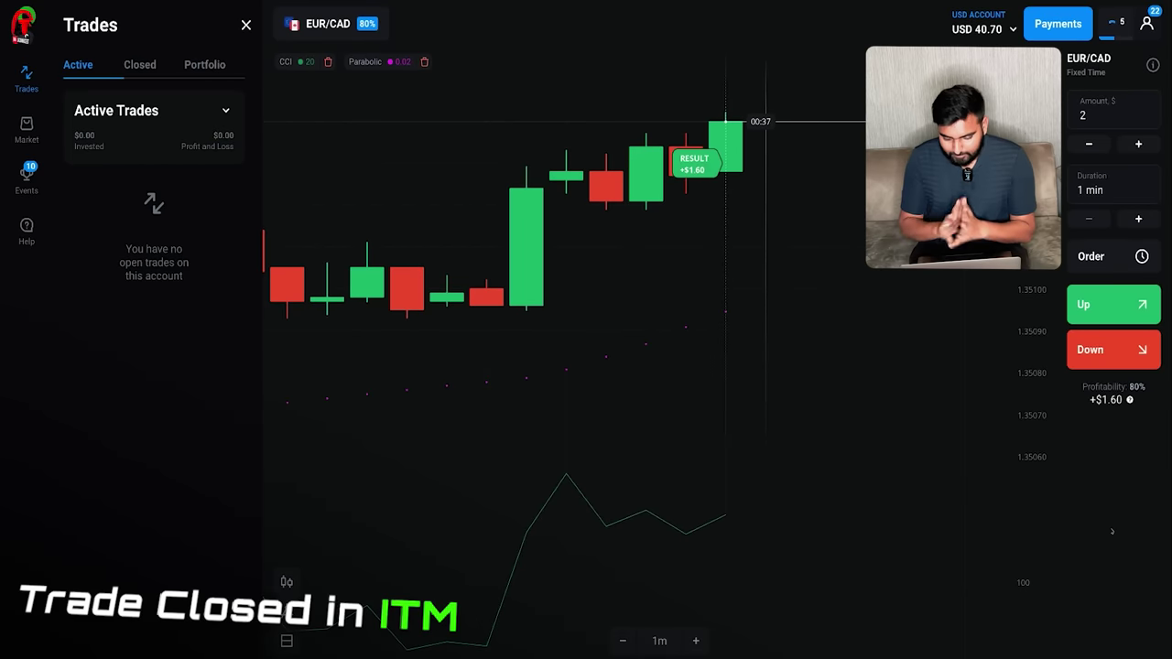
pyautogui.click(245, 25)
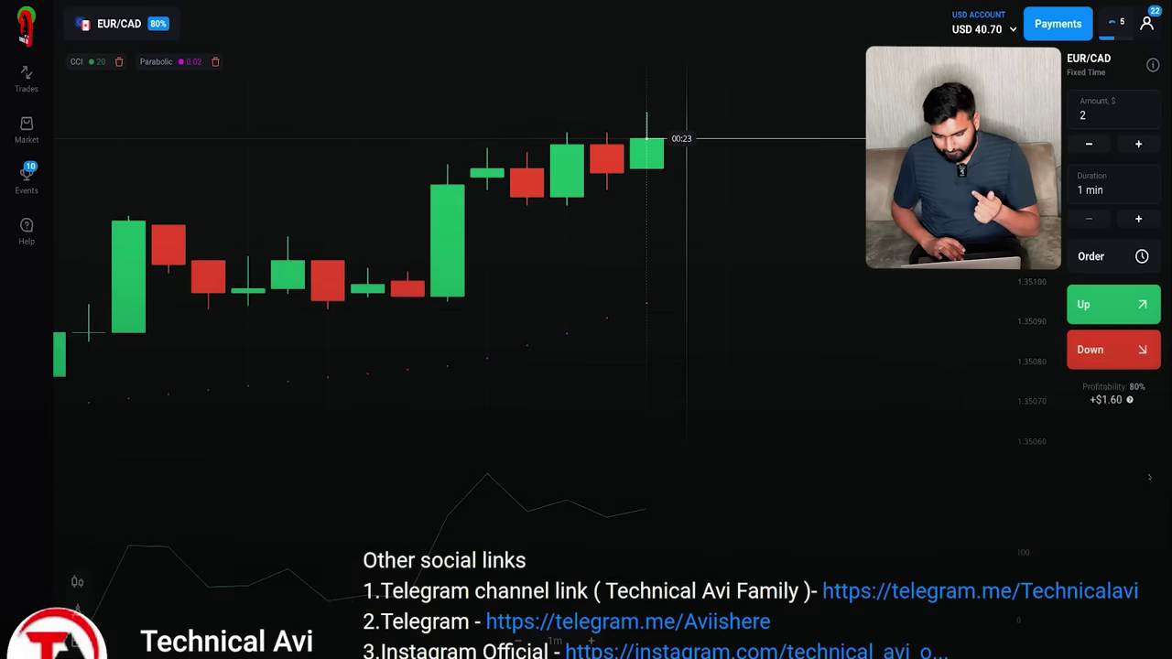
# Step: Place a $2 Down trade with the Shift+S hotkey and follow it in the trades list
pyautogui.hotkey('shift', 's')
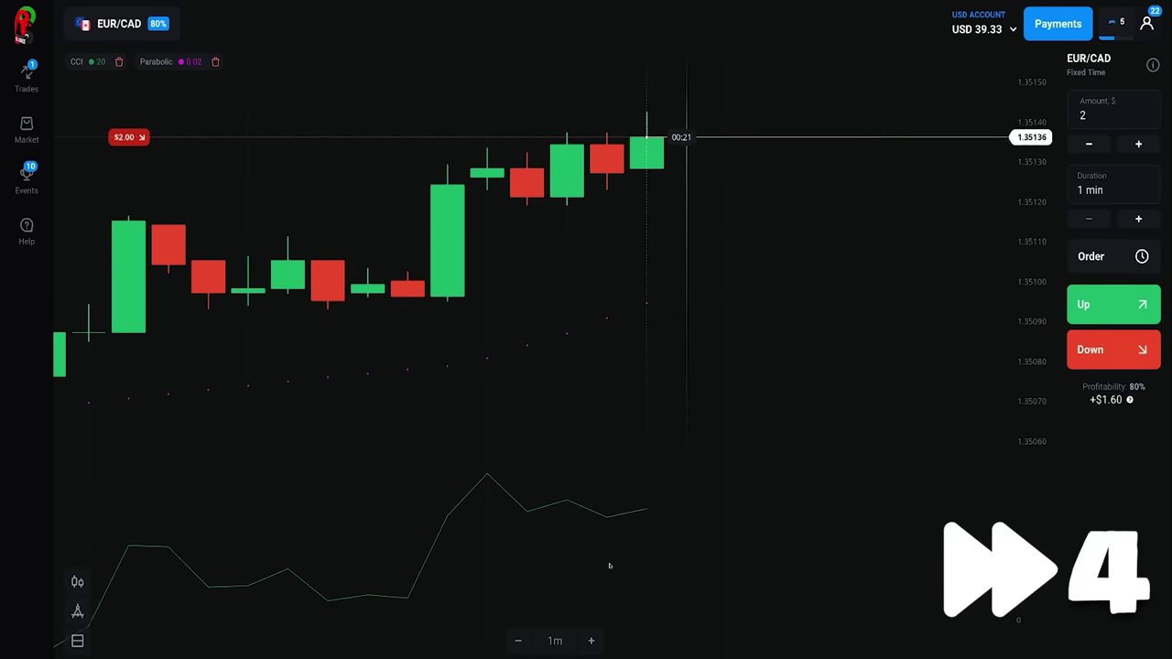
pyautogui.click(26, 78)
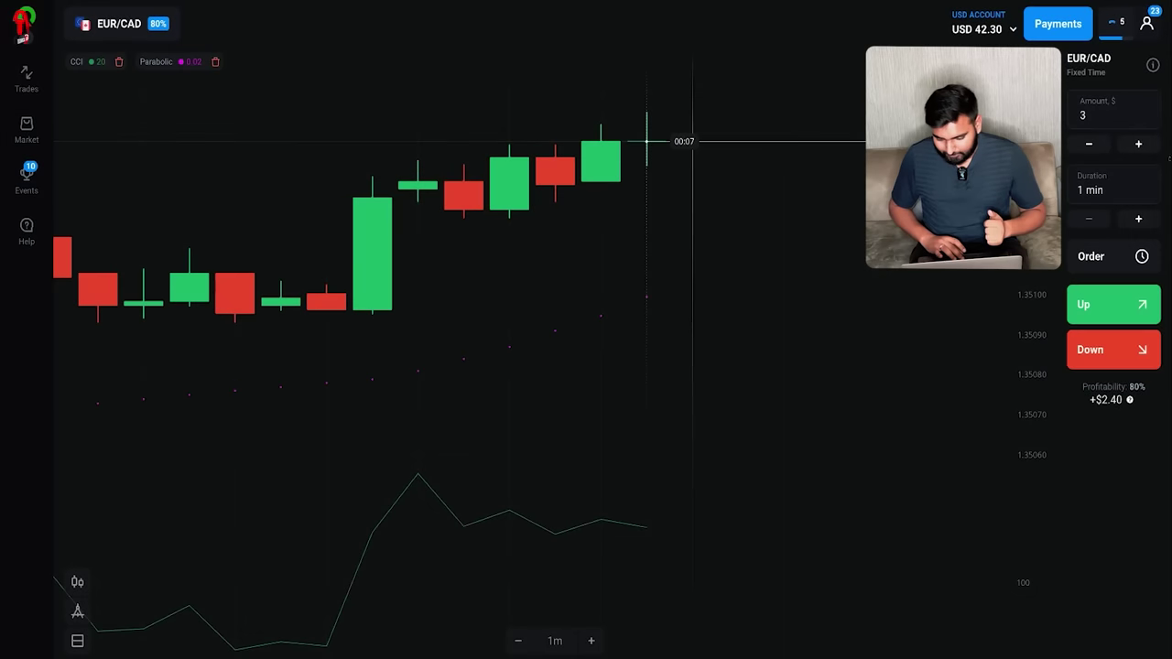
# Step: Place a $3 Up trade on EUR/CAD, which closes with a -$3.00 loss
pyautogui.click(1127, 315)
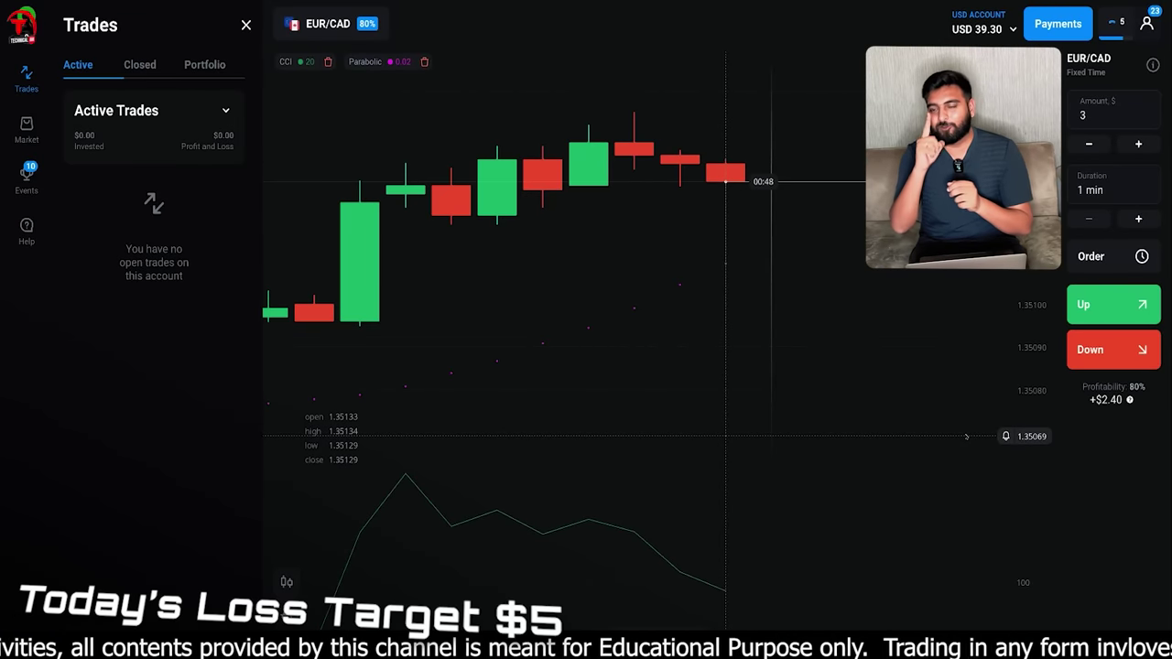
# Step: Set the trade amount to $1 for +$0.80 profit and close the trades list
pyautogui.click(1089, 144)
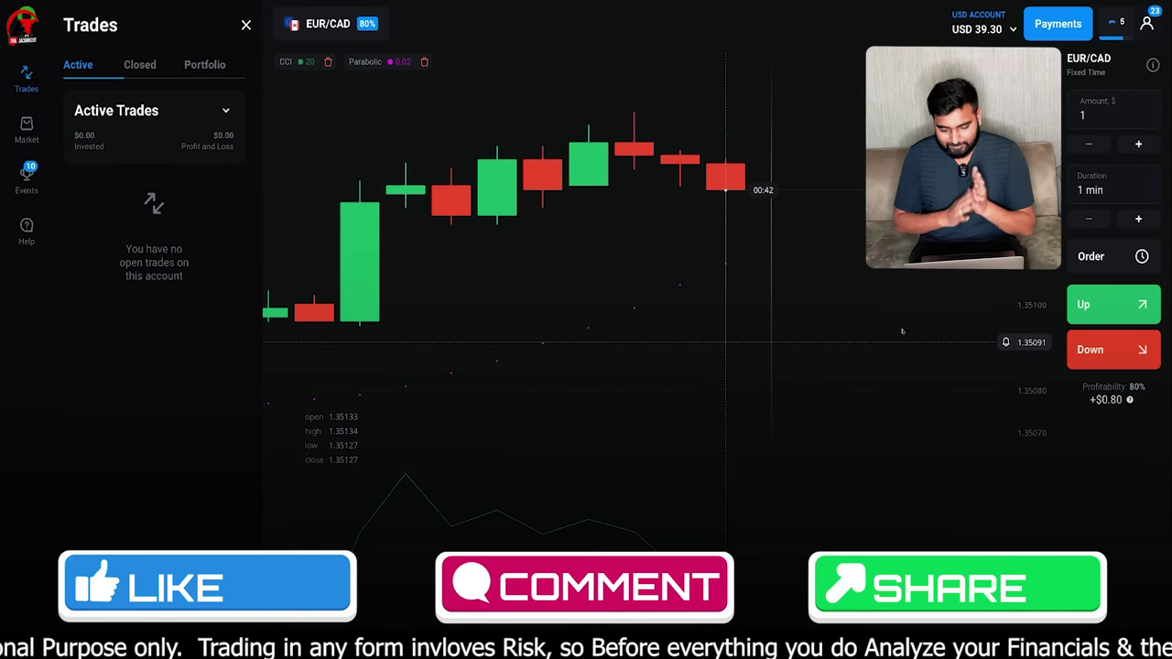
pyautogui.click(245, 25)
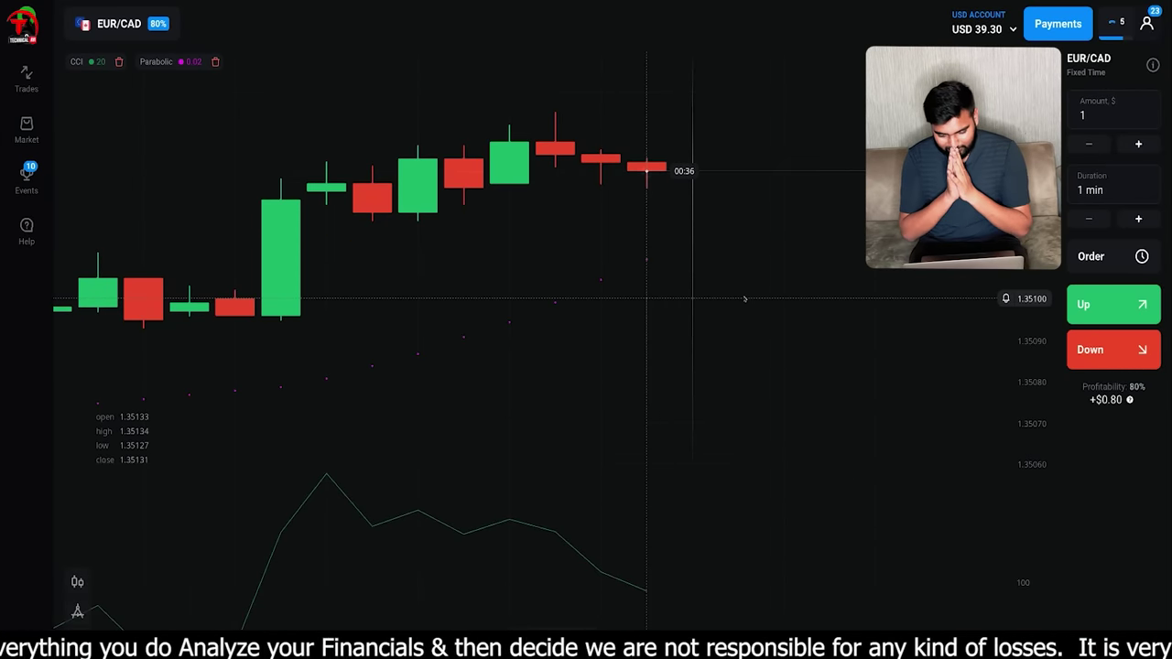
# Step: Remove the Parabolic and CCI indicators and add Bollinger Bands (period 20, deviation 2)
pyautogui.click(215, 61)
pyautogui.click(118, 61)
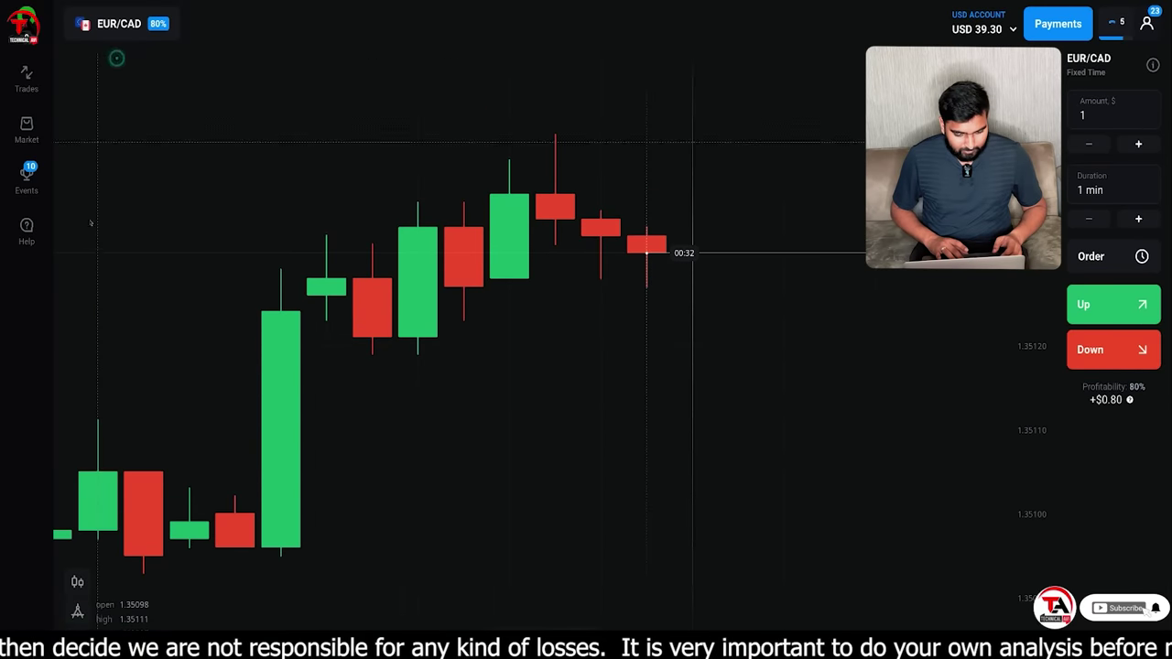
pyautogui.click(72, 610)
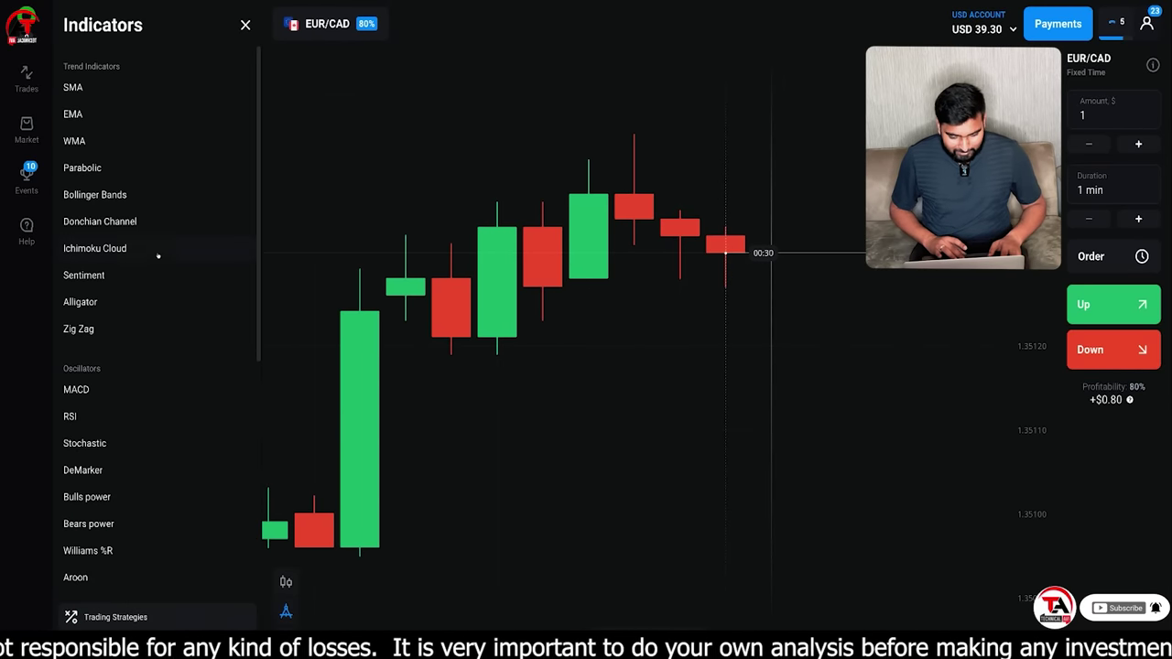
pyautogui.click(110, 194)
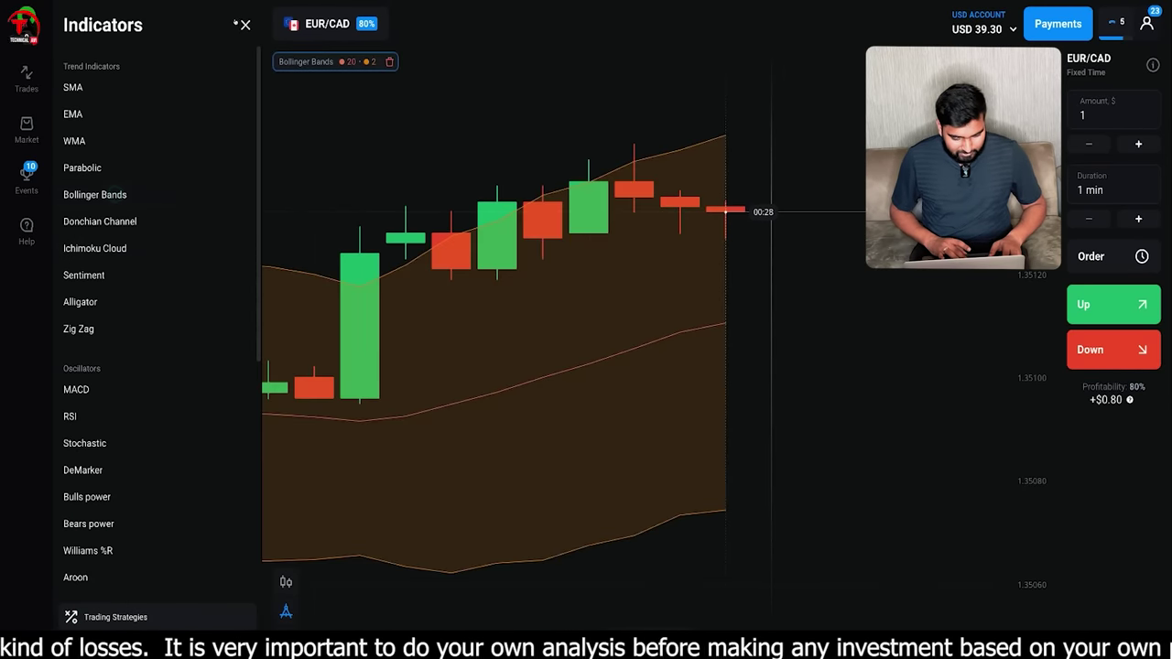
pyautogui.click(244, 24)
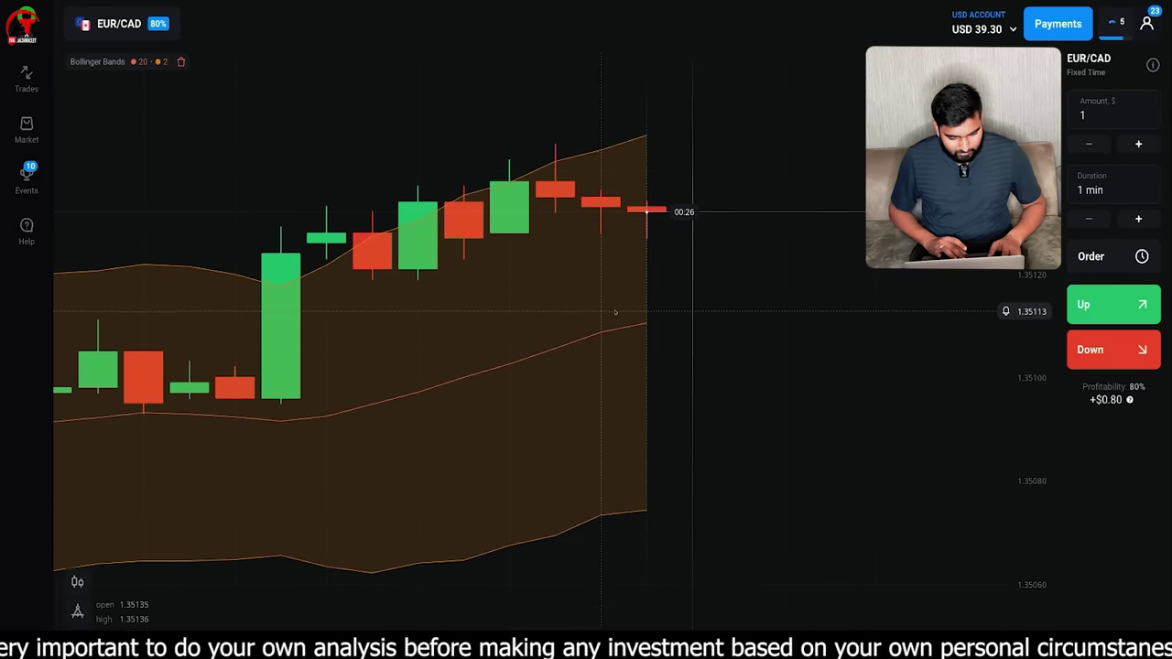
pyautogui.scroll(-5, 615, 312)
pyautogui.scroll(5, 616, 312)
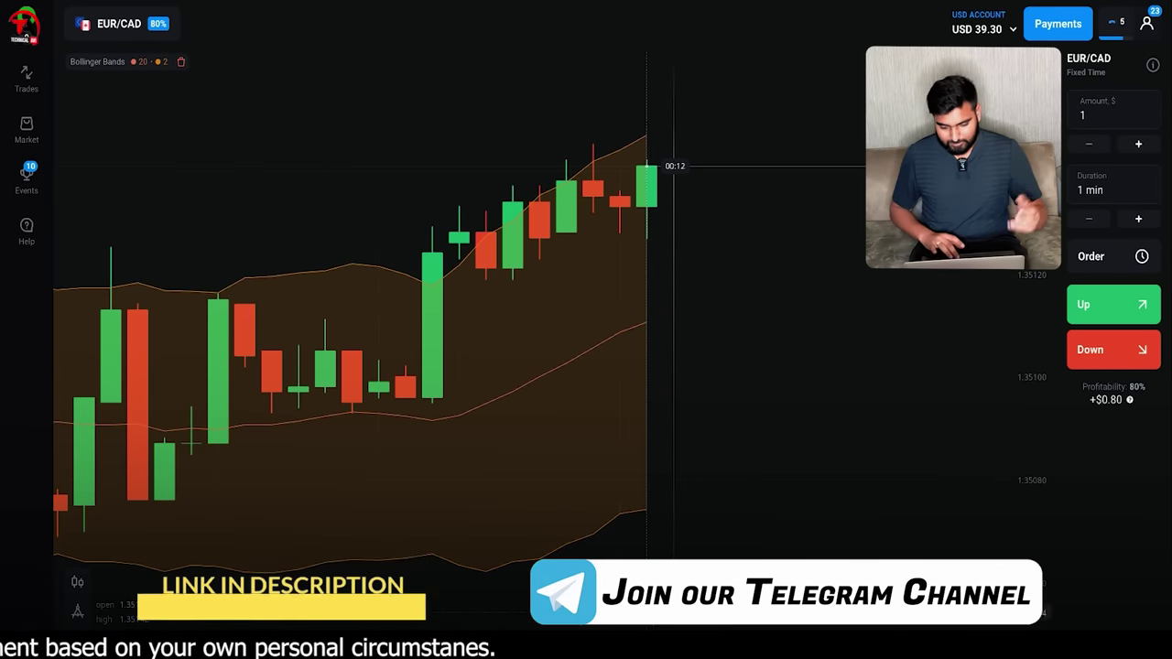
pyautogui.scroll(5, 350, 320)
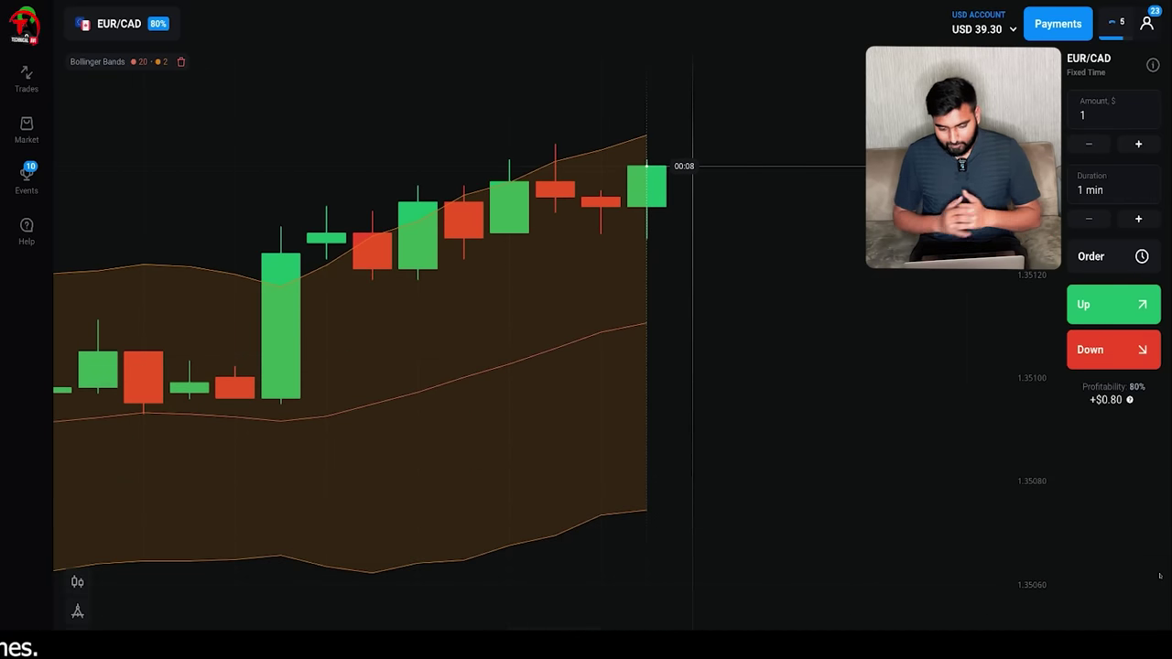
# Step: Open a $1 Down trade on EUR/CAD and view it in the active trades list
pyautogui.click(1113, 349)
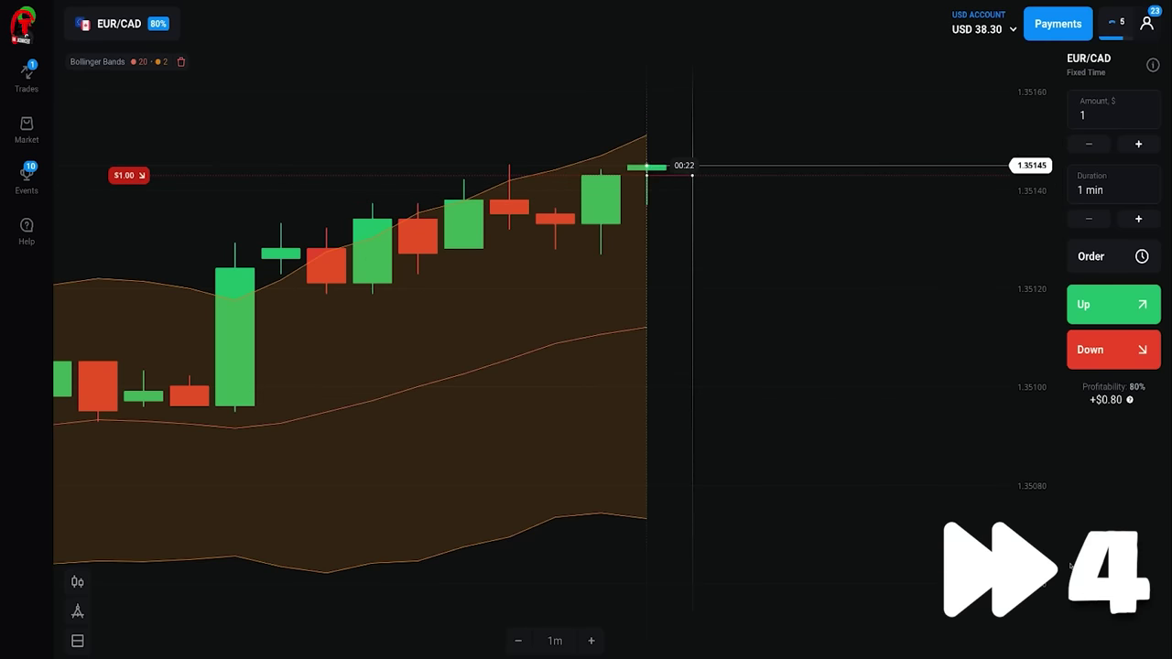
pyautogui.click(26, 78)
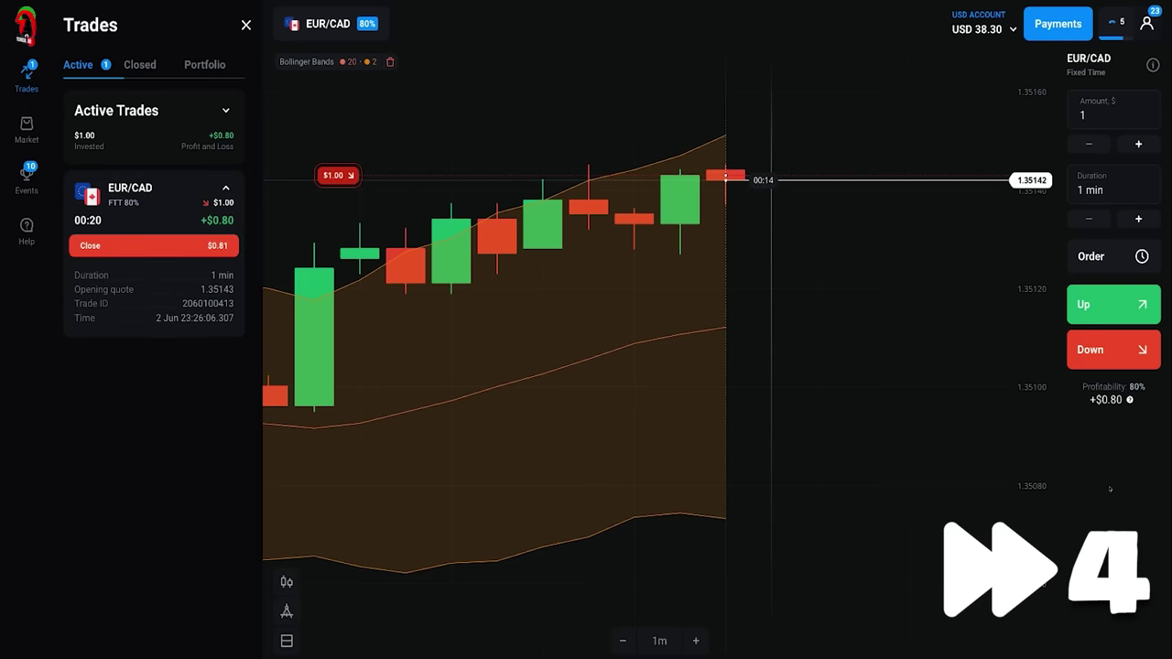